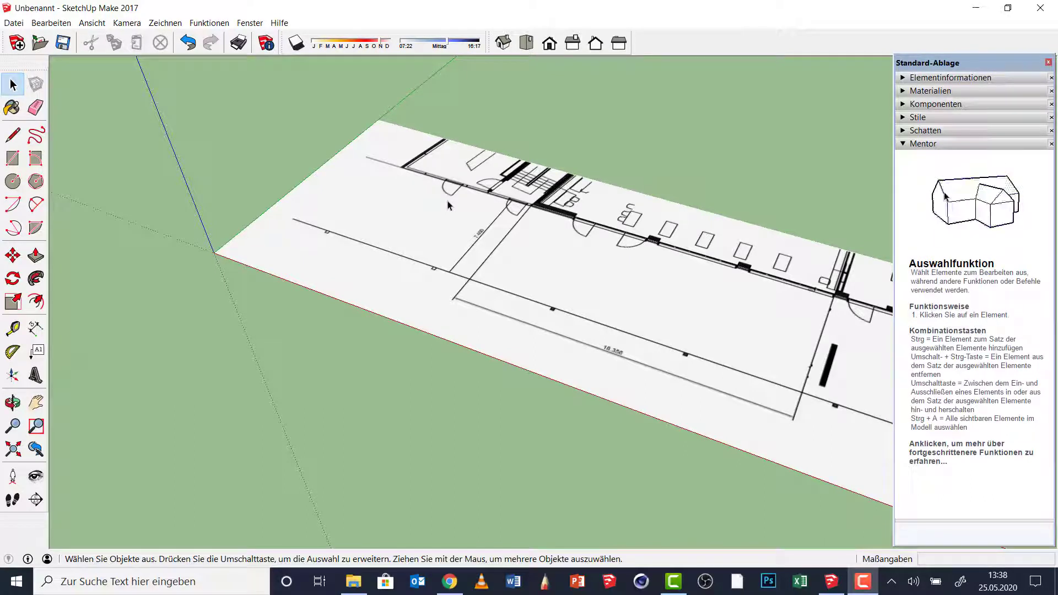
# Add the Layer panel to the default tray, enlarge it and collapse the Mentor panel
pyautogui.click(251, 25)
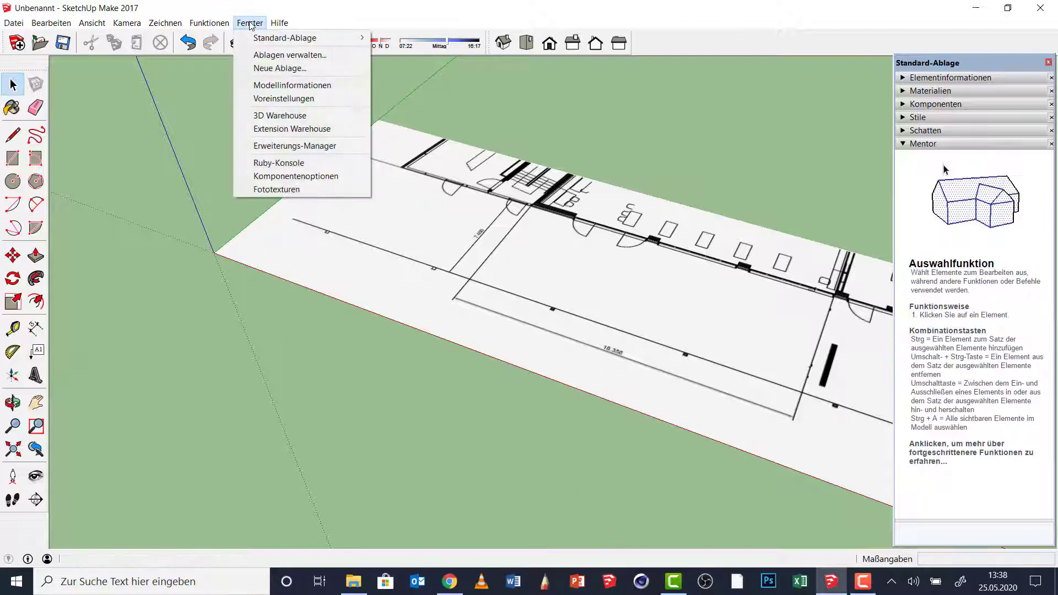
pyautogui.moveTo(284, 38)
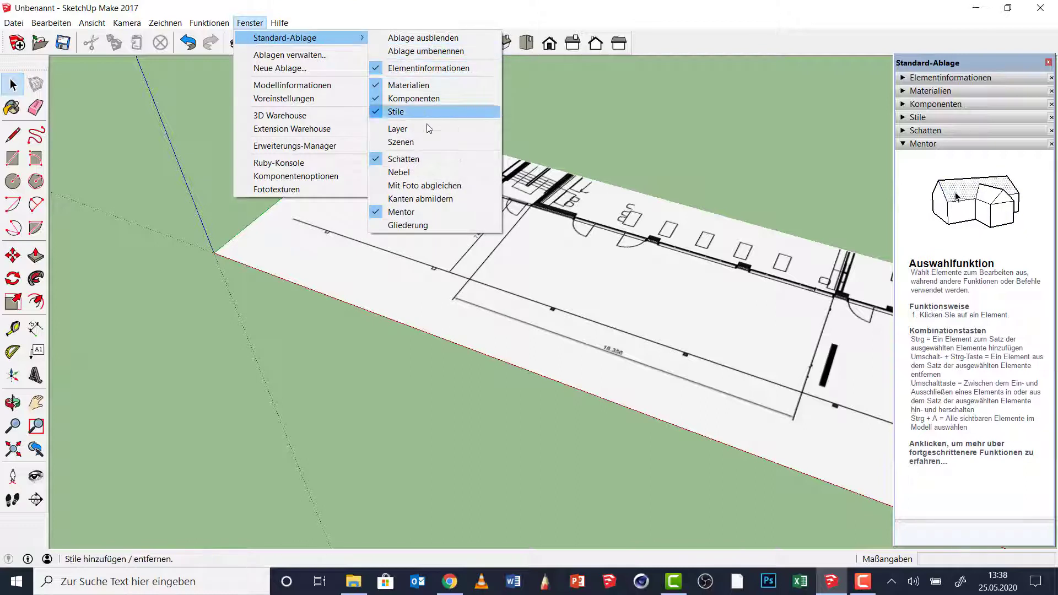
pyautogui.click(427, 129)
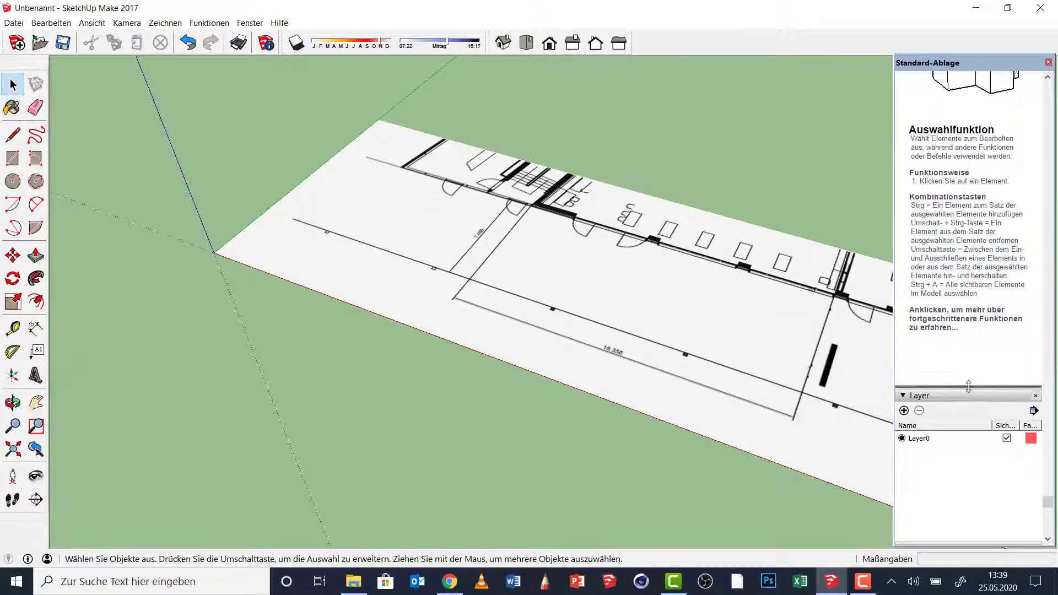
pyautogui.moveTo(968, 386); pyautogui.dragTo(974, 241)
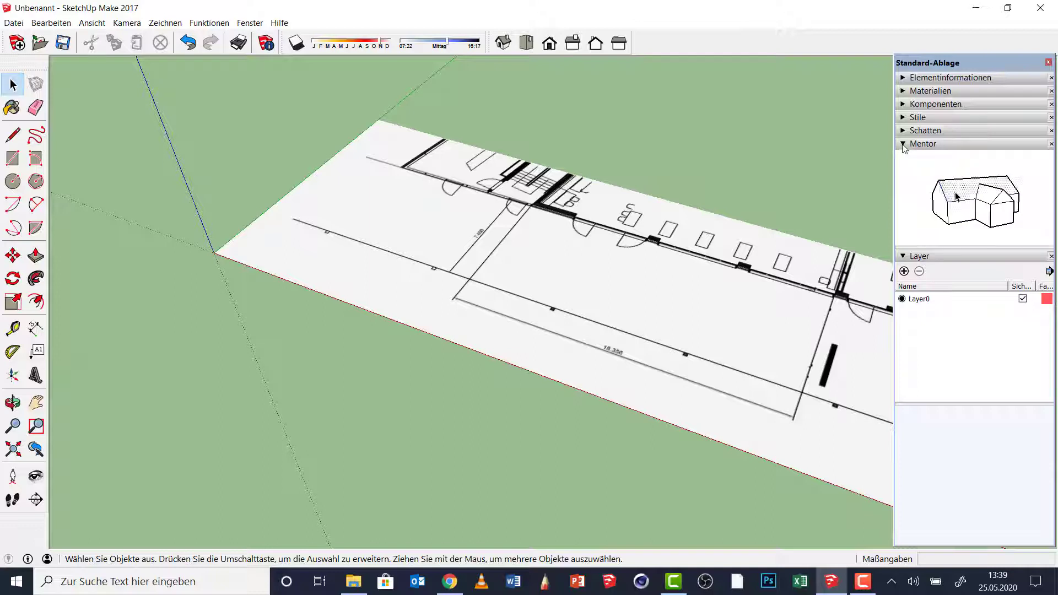
pyautogui.click(903, 145)
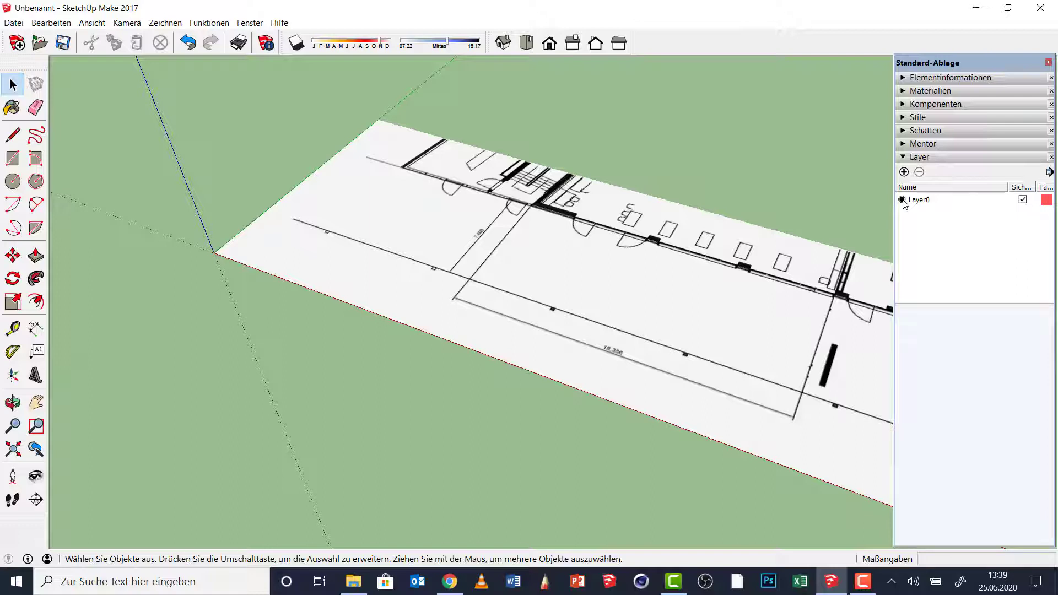
# Expand Entity Info and select the floor plan image to see it sits on Layer0
pyautogui.click(902, 79)
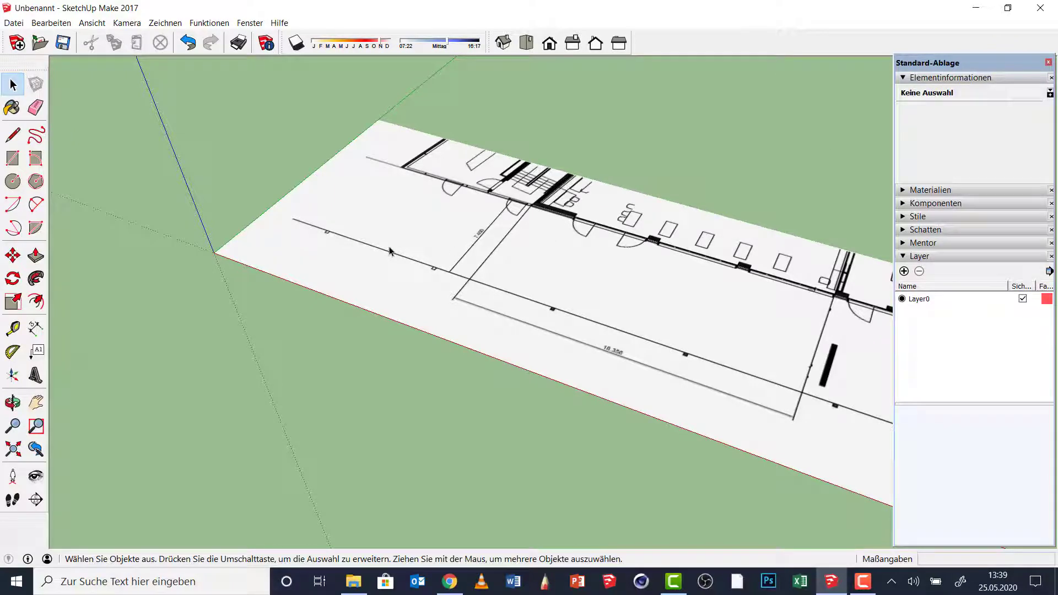
pyautogui.click(389, 251)
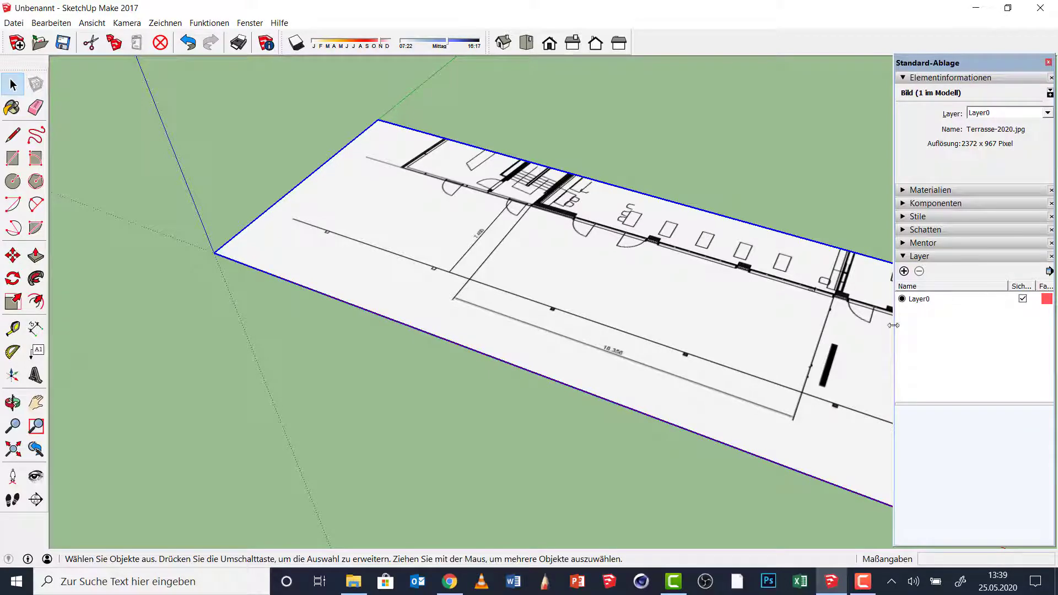
pyautogui.moveTo(894, 321); pyautogui.dragTo(885, 321)
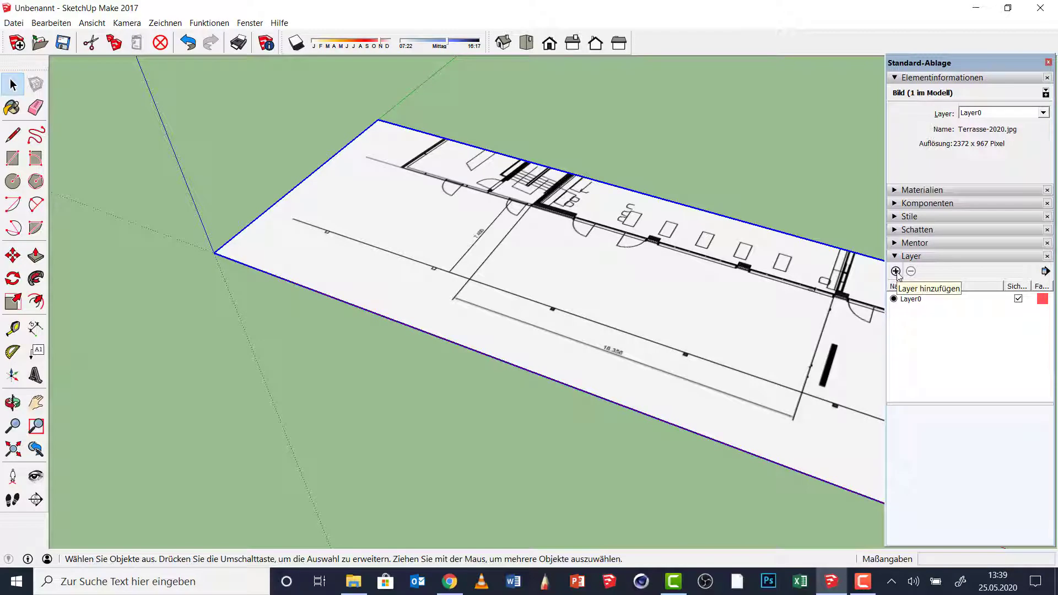
# Create a new layer named 'Vorlage'
pyautogui.click(895, 271)
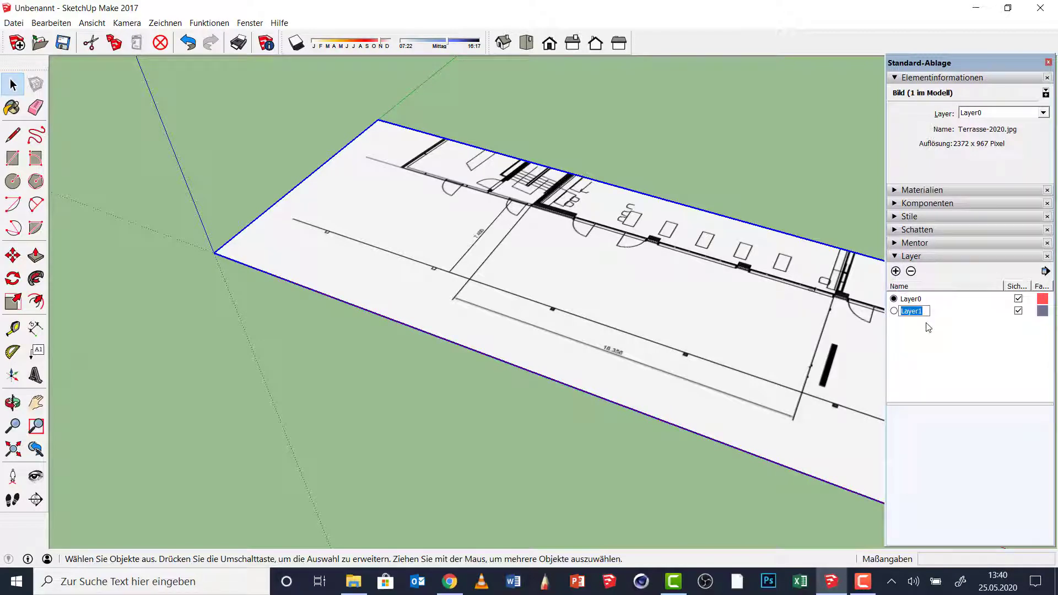
pyautogui.write('Vorla')
pyautogui.write('ge')
pyautogui.press('Return')
# Assign the floor plan image to Vorlage, then hide that layer to check it
pyautogui.click(1044, 113)
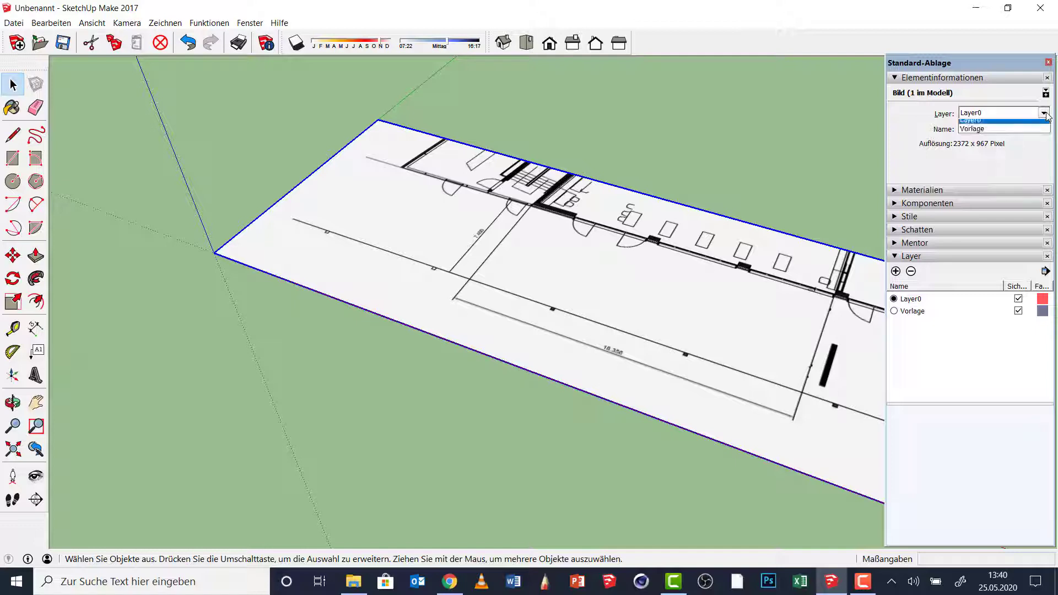
pyautogui.click(972, 135)
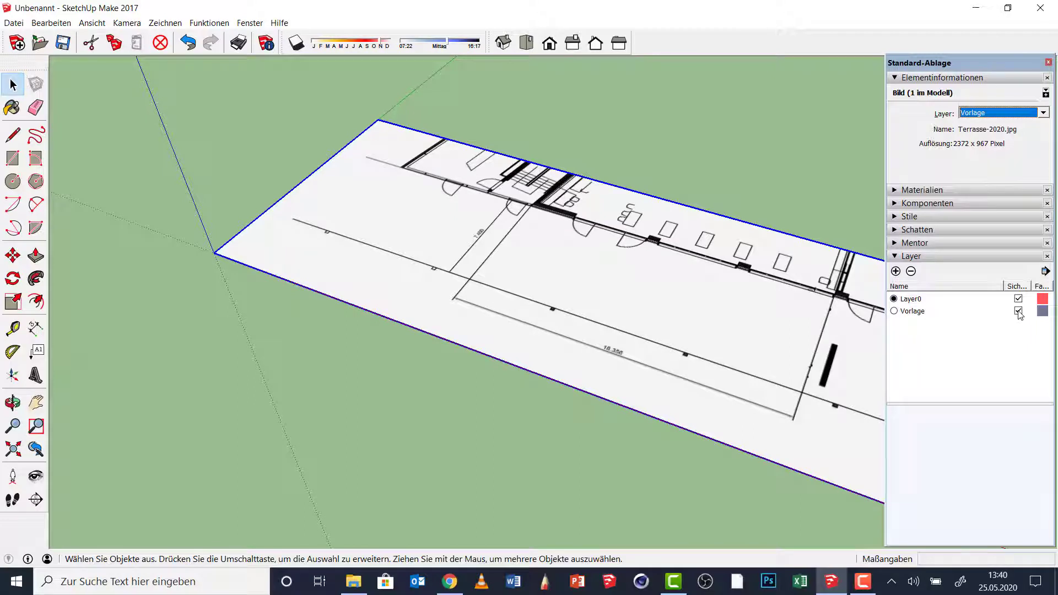
pyautogui.click(1018, 311)
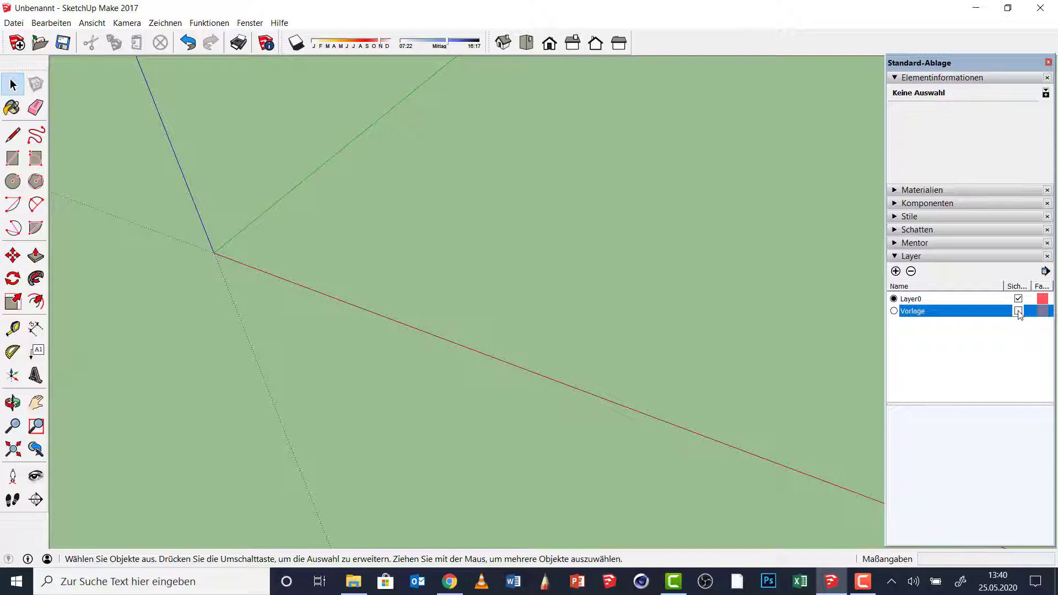
# Turn the Vorlage layer back on, inspect the image's context menu, and clear the selection
pyautogui.click(1017, 311)
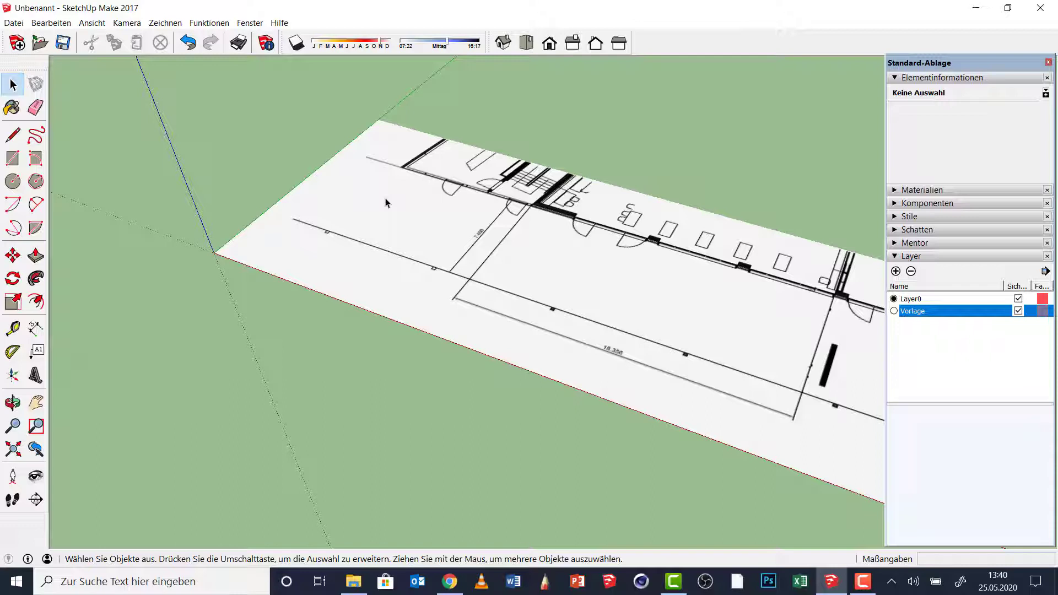
pyautogui.click(385, 203)
pyautogui.rightClick(386, 202)
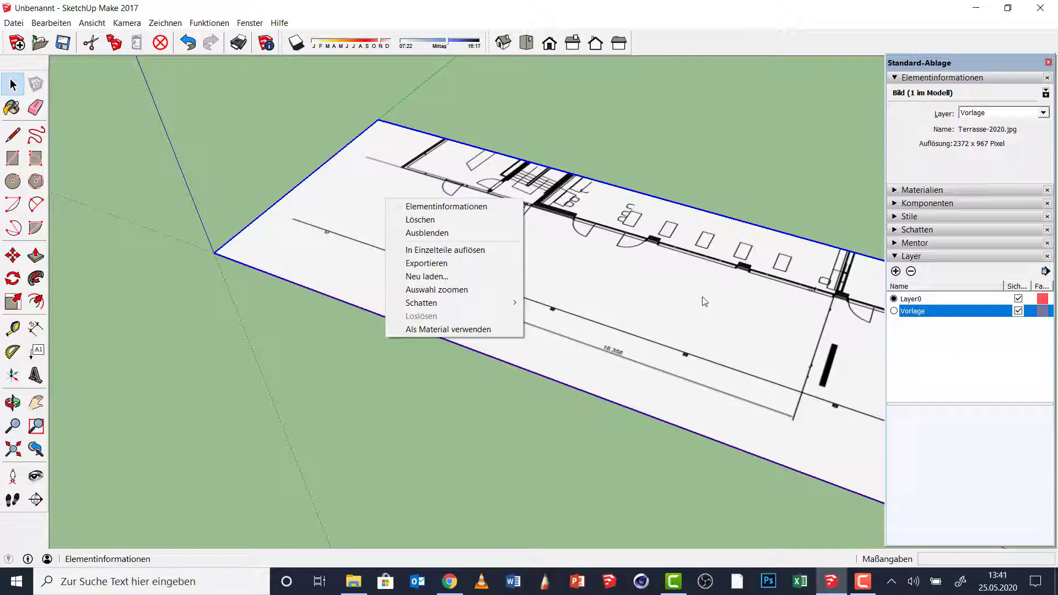
pyautogui.click(659, 148)
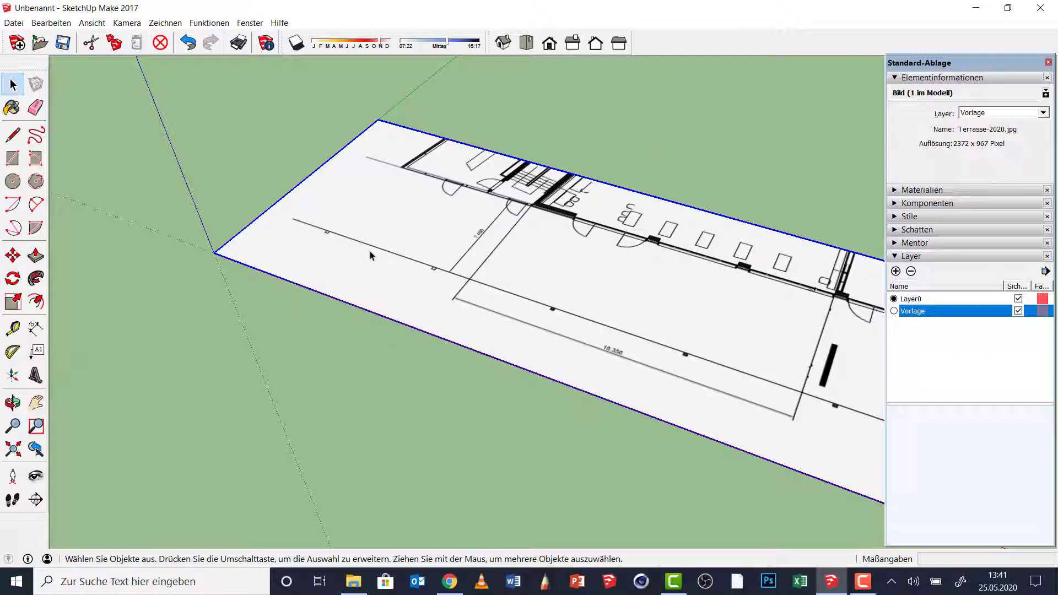
pyautogui.hotkey('ctrl', 't')
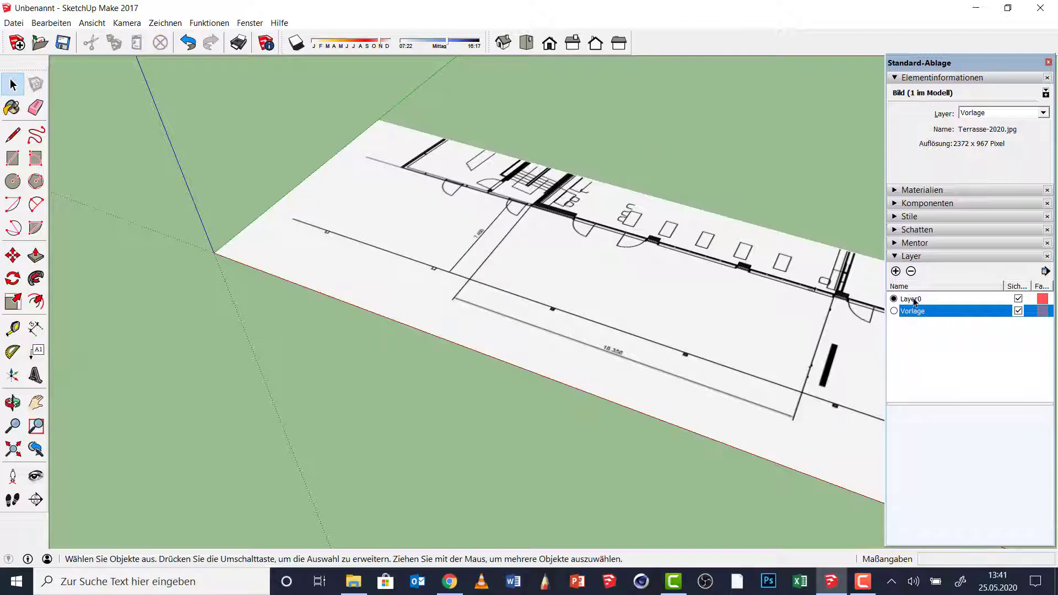
# Import the SCHATTELLO rectangular 300 × 400 cm parasol .skp file from the Schirme folder
pyautogui.click(15, 23)
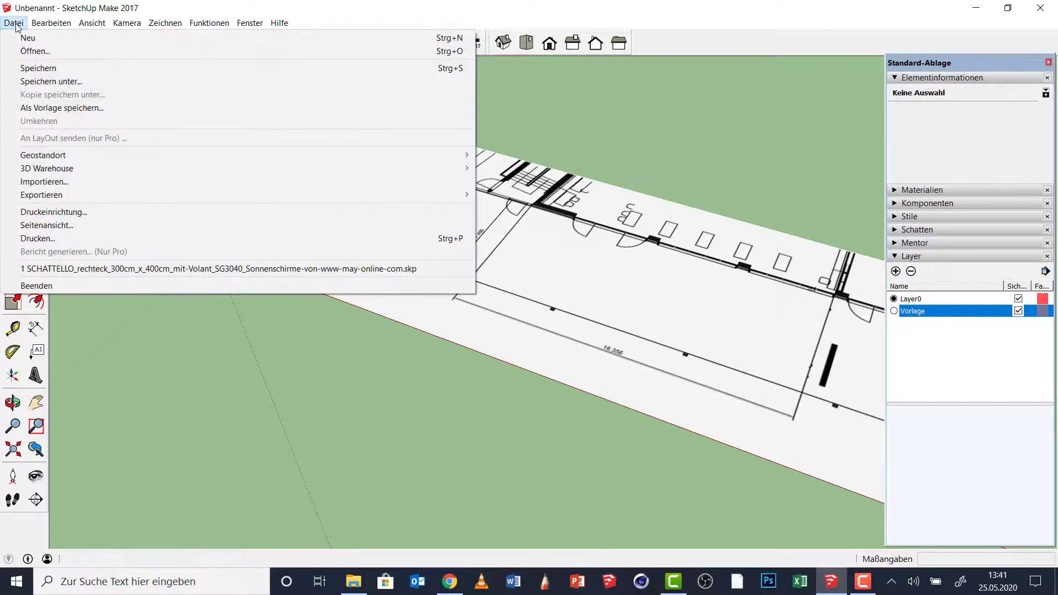
pyautogui.click(36, 184)
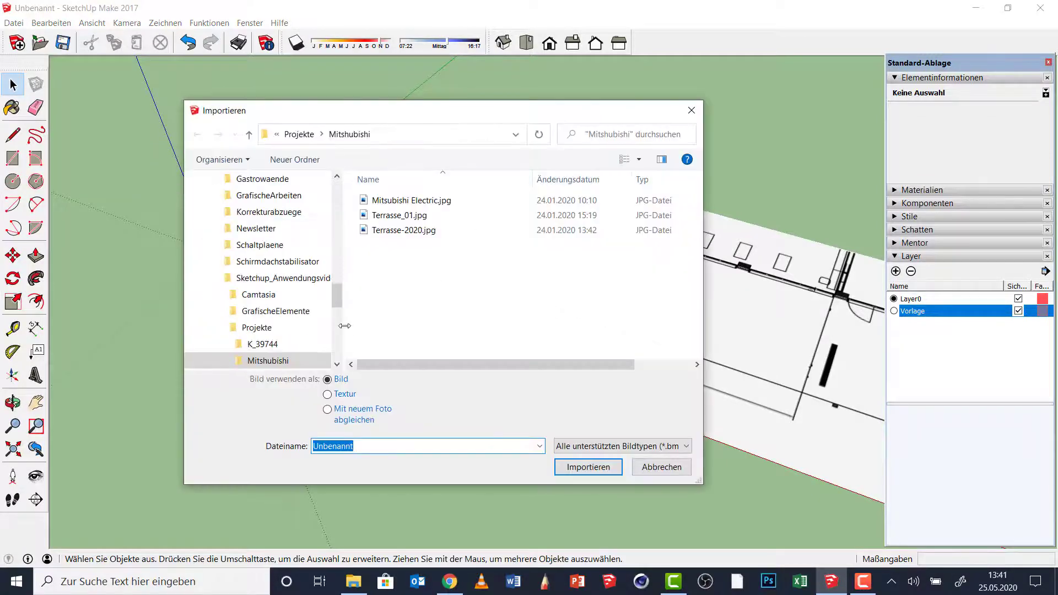
pyautogui.moveTo(336, 299); pyautogui.dragTo(336, 310)
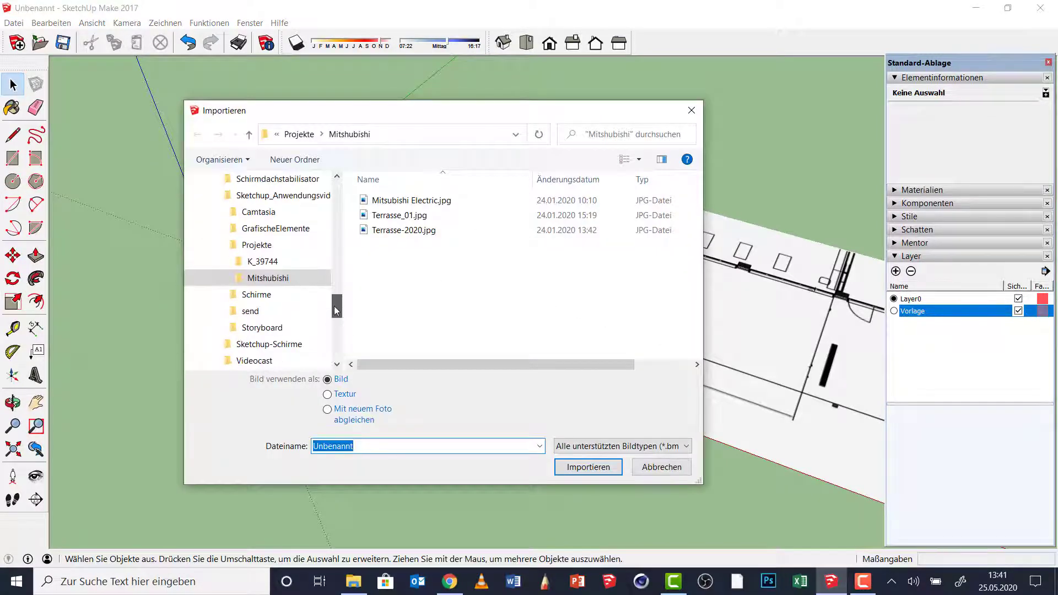
pyautogui.click(255, 296)
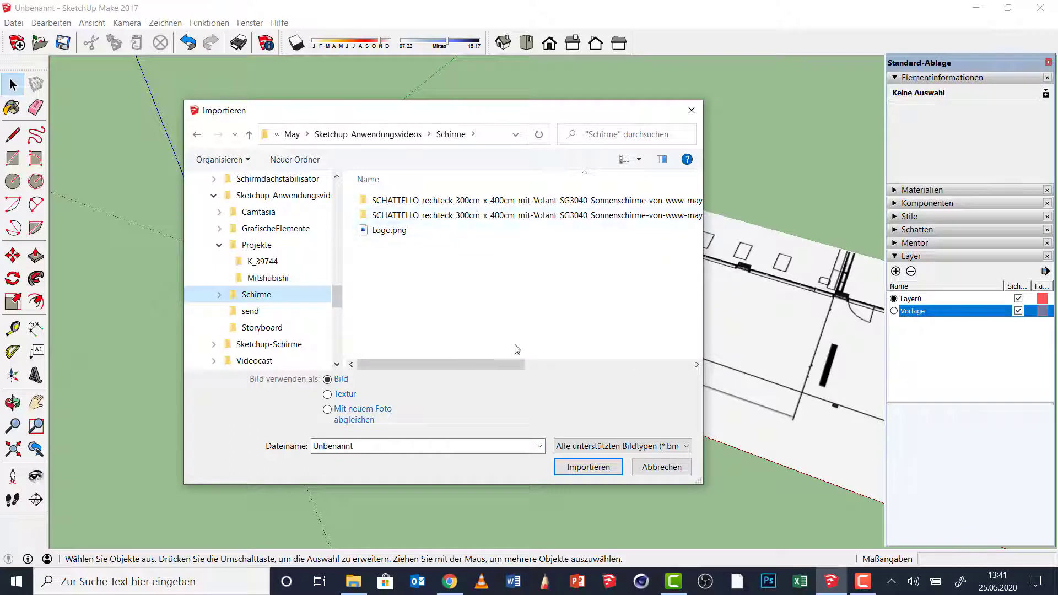
pyautogui.moveTo(423, 109); pyautogui.dragTo(409, 103)
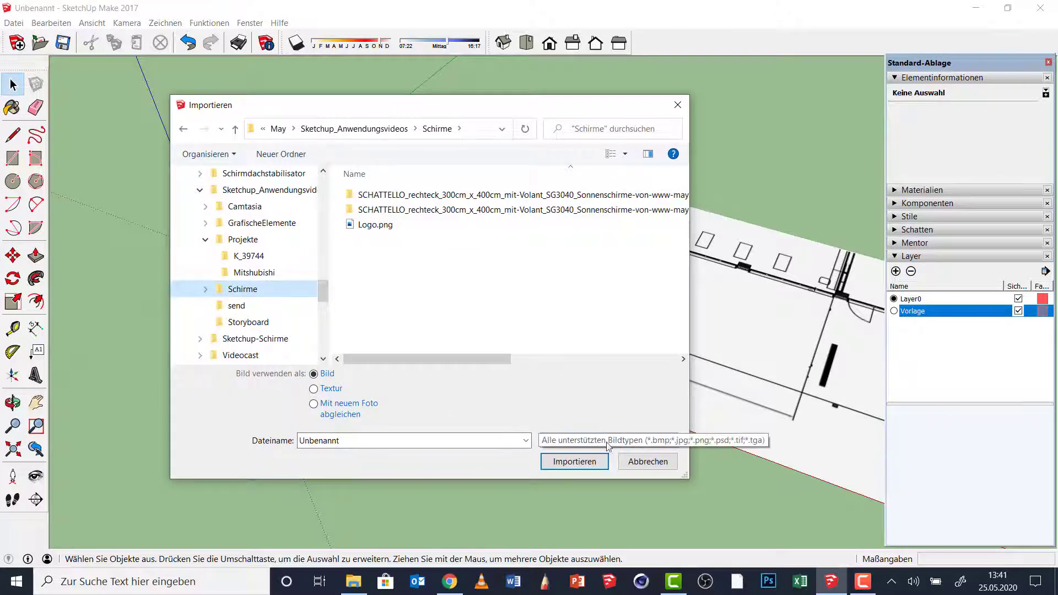
pyautogui.click(571, 441)
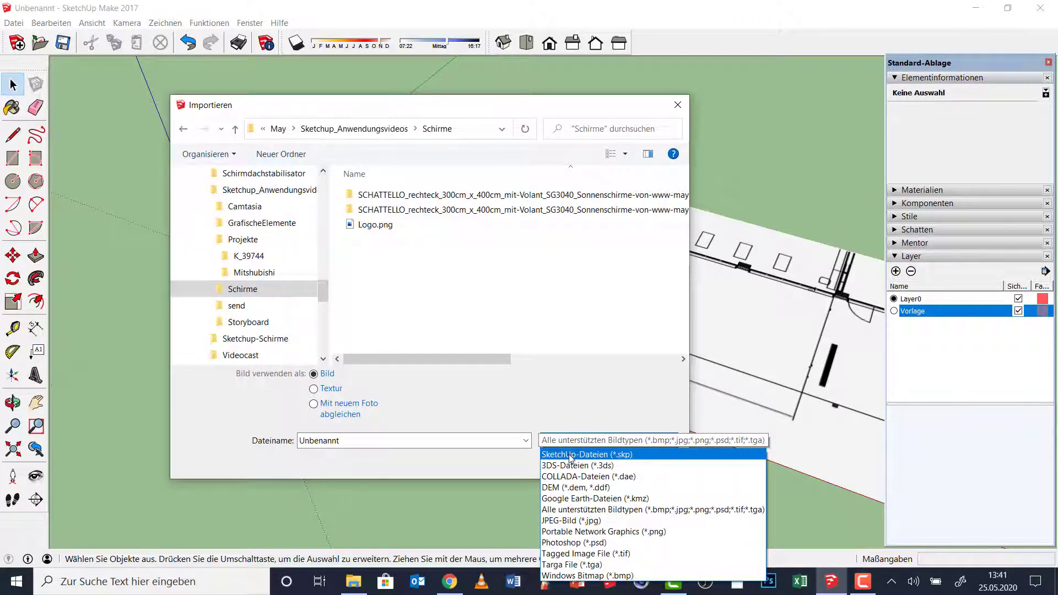
pyautogui.click(569, 455)
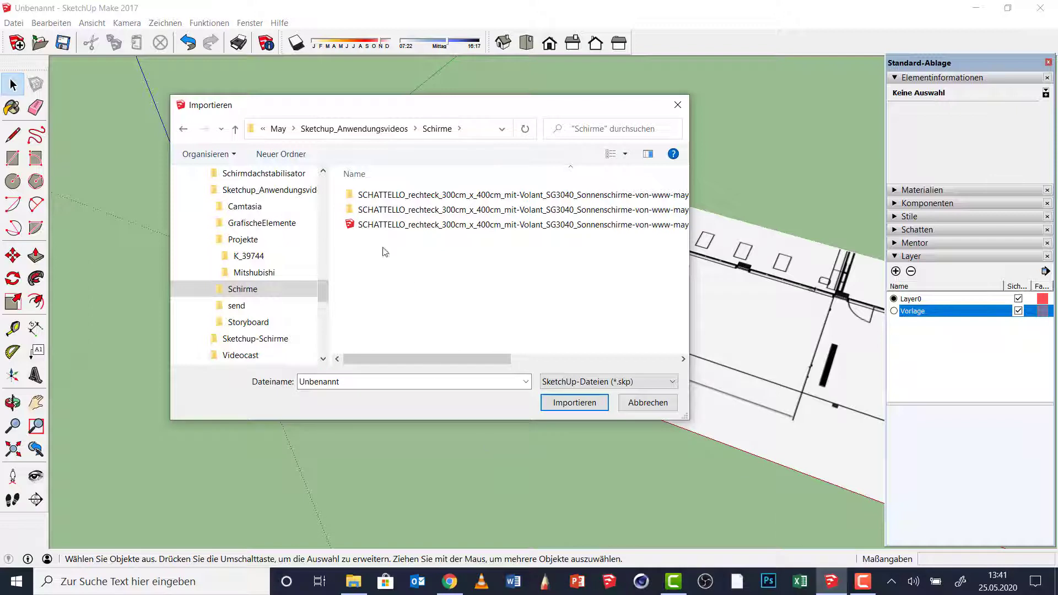
pyautogui.click(350, 227)
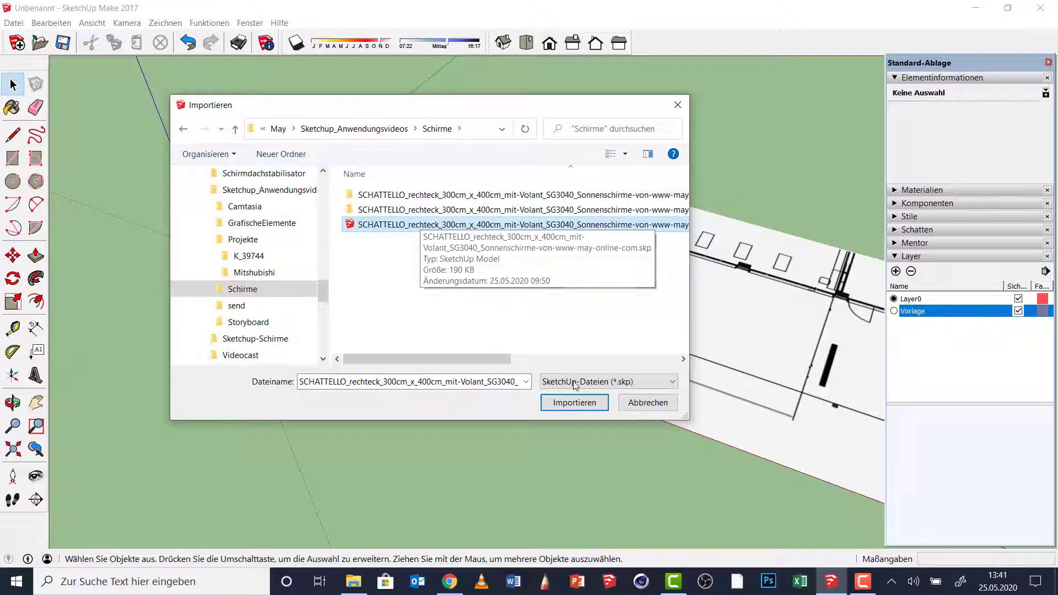
pyautogui.click(574, 403)
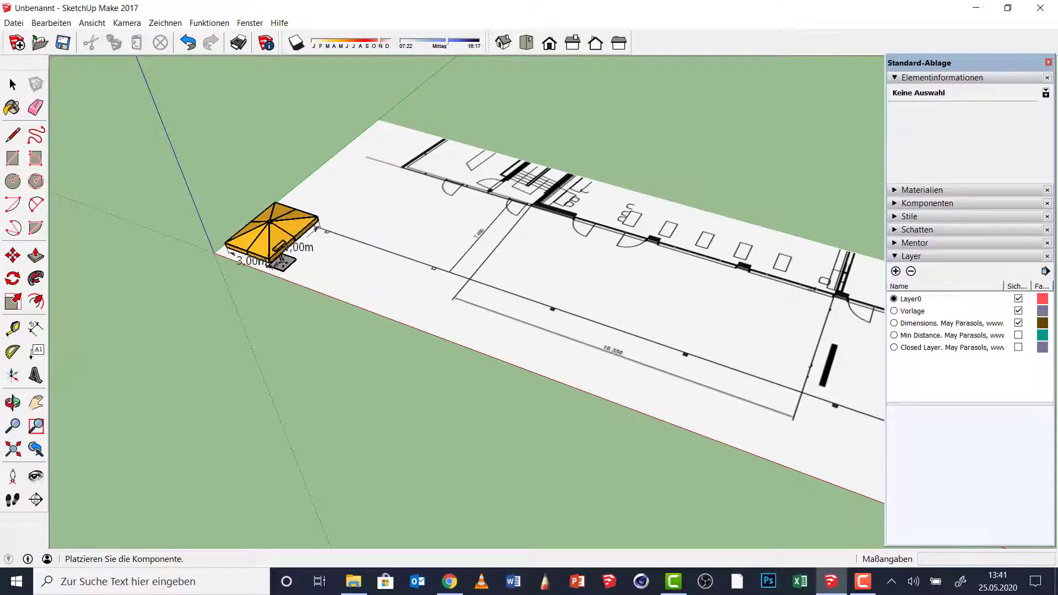
# Place the parasol component just beside the floor plan's corner
pyautogui.moveTo(297, 270); pyautogui.dragTo(285, 190, button='middle')
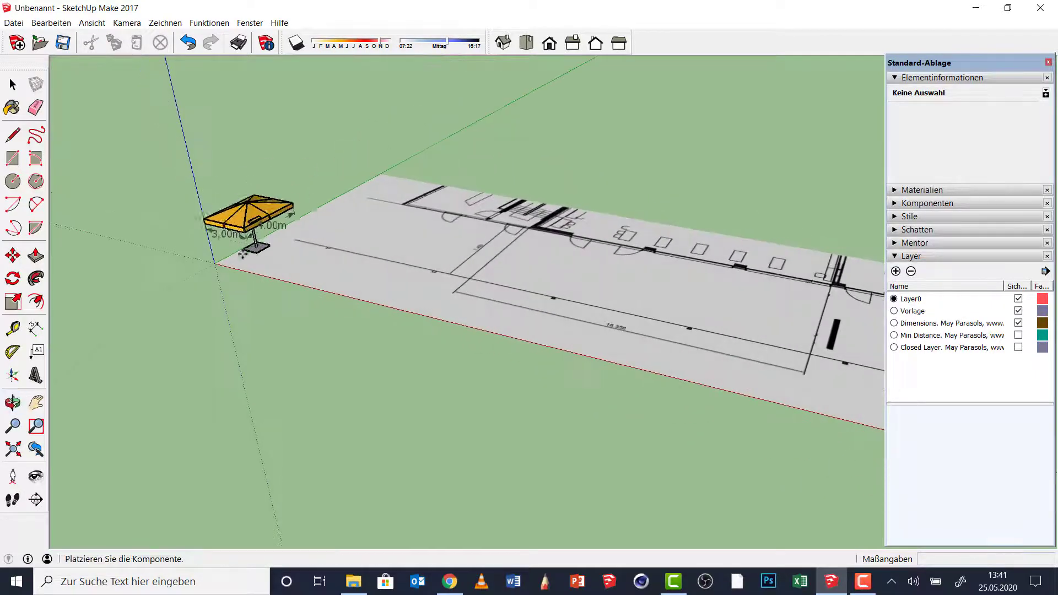
pyautogui.moveTo(221, 259)
pyautogui.mouseDown(button='middle')
pyautogui.moveTo(395, 318)
pyautogui.moveTo(347, 292)
pyautogui.mouseUp(button='middle')
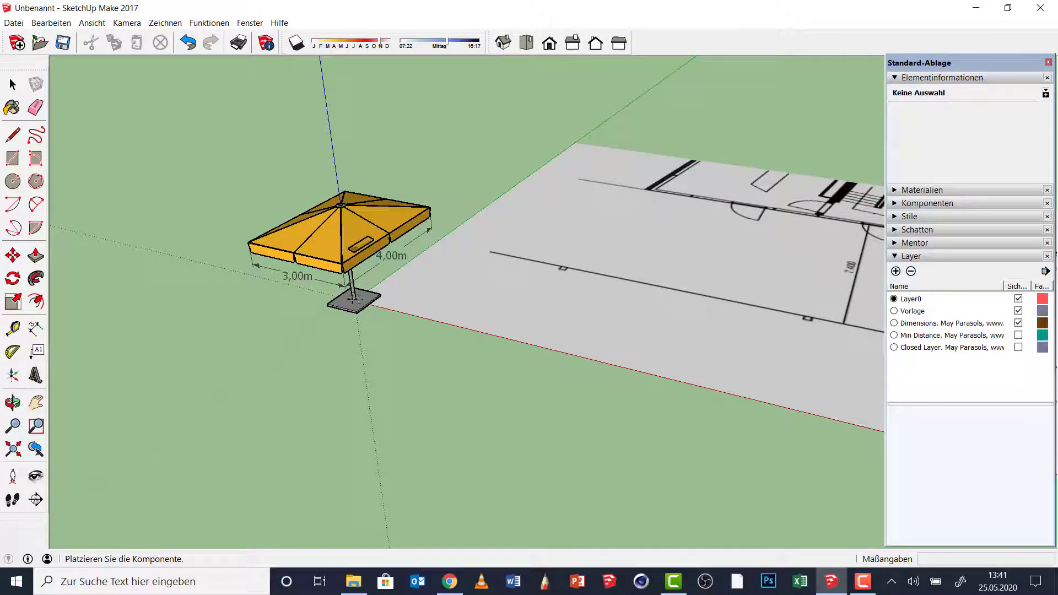
pyautogui.click(354, 298)
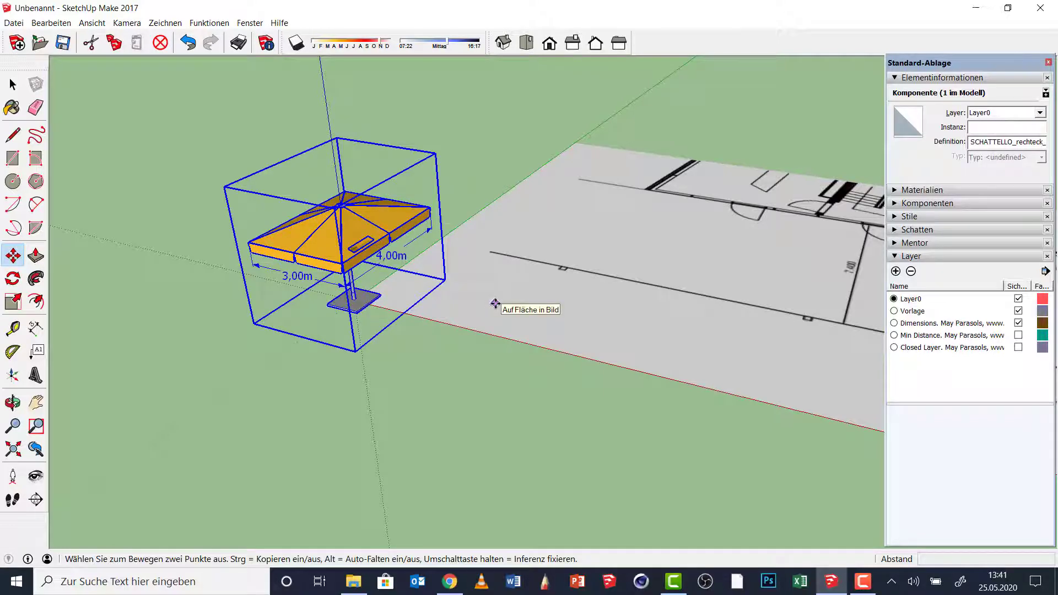
pyautogui.moveTo(494, 303)
pyautogui.mouseDown(button='middle')
pyautogui.moveTo(333, 295)
pyautogui.moveTo(322, 381)
pyautogui.moveTo(340, 347)
pyautogui.mouseUp(button='middle')
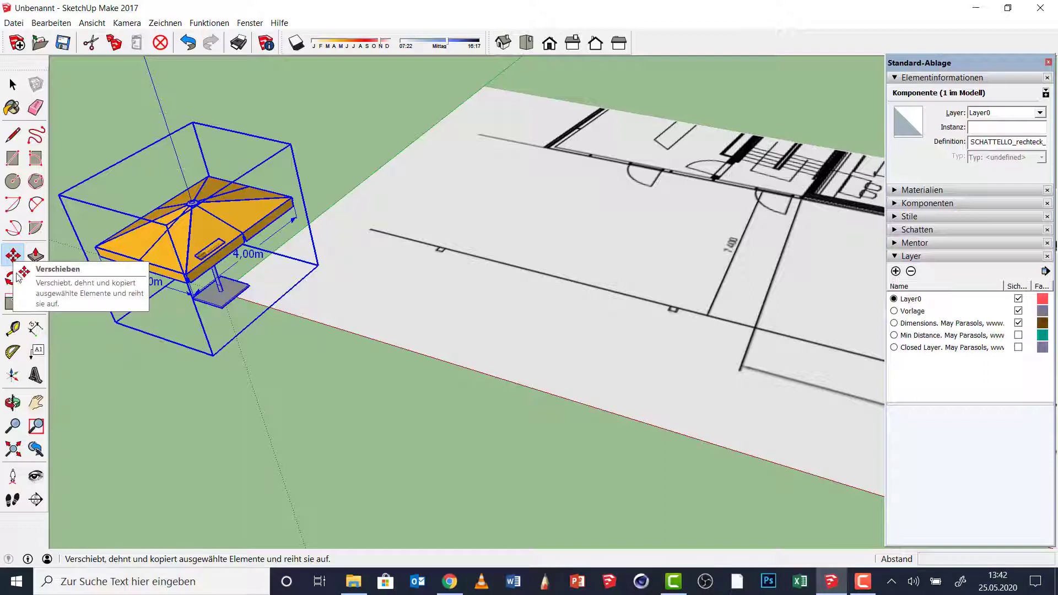
# Grab the parasol by its base with Move and carry it over the floor plan
pyautogui.click(15, 269)
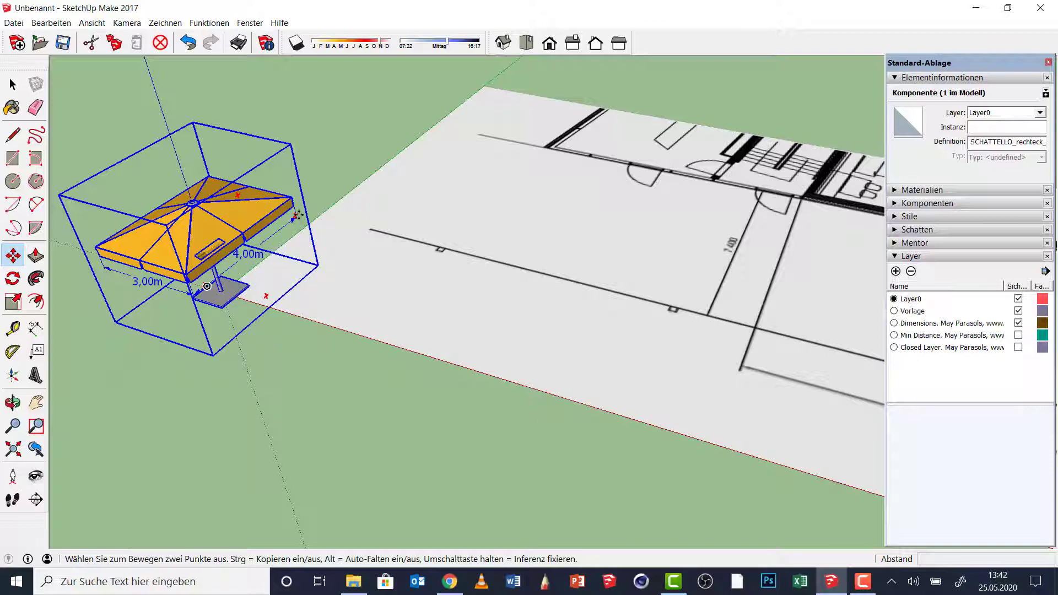
pyautogui.moveTo(220, 290)
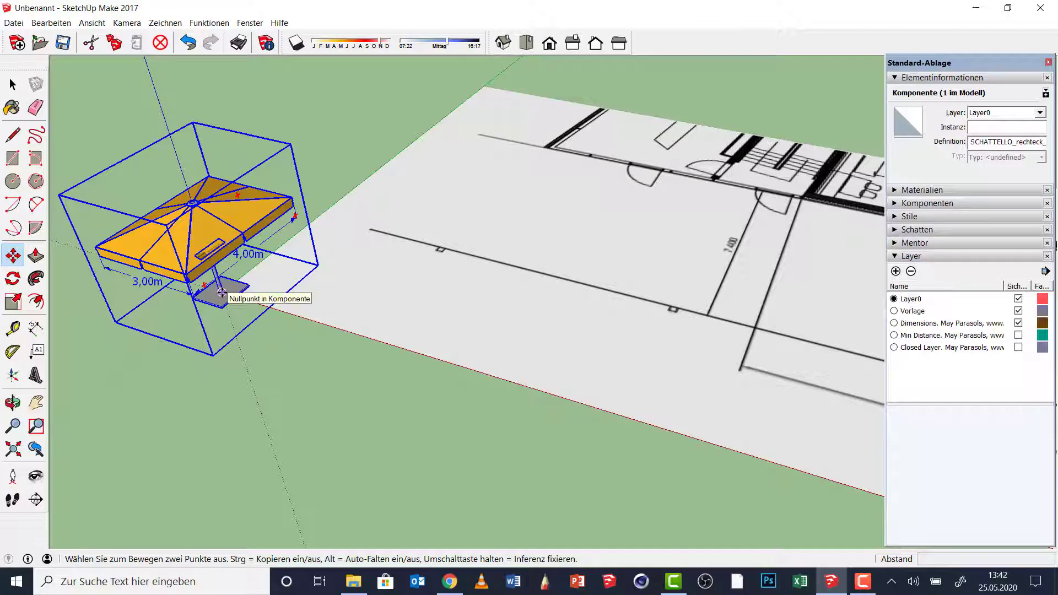
pyautogui.click(221, 292)
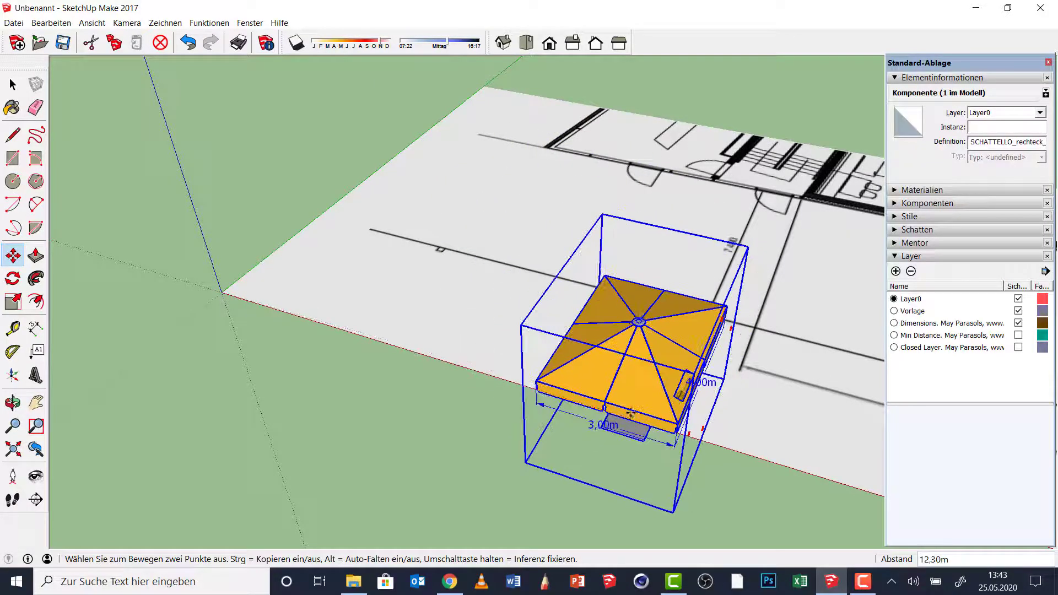
pyautogui.moveTo(643, 412)
pyautogui.mouseDown(button='middle')
pyautogui.moveTo(603, 365)
pyautogui.moveTo(520, 329)
pyautogui.mouseUp(button='middle')
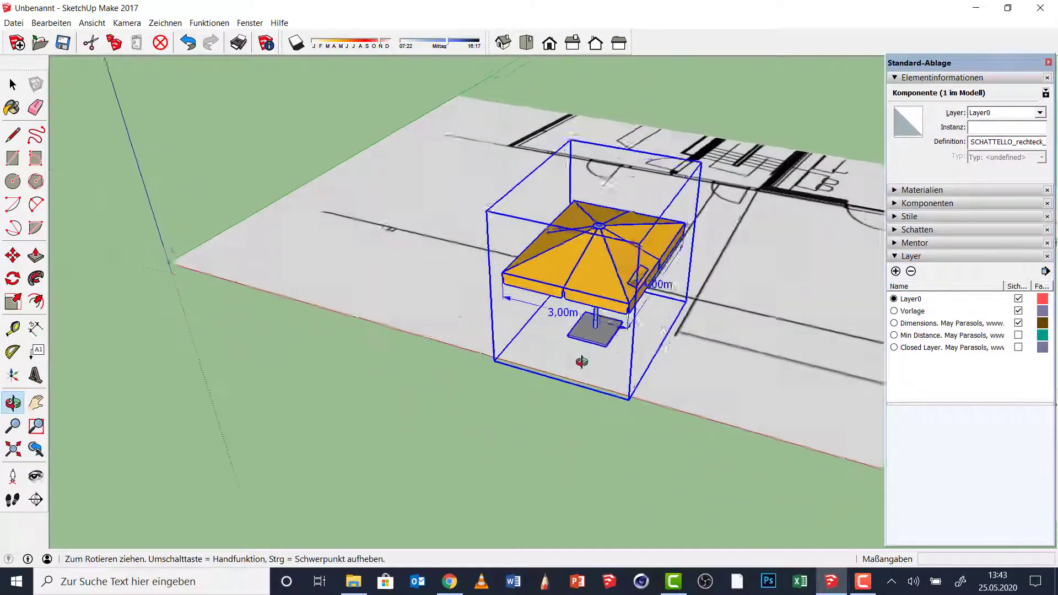
pyautogui.moveTo(520, 328); pyautogui.dragTo(557, 359, button='middle')
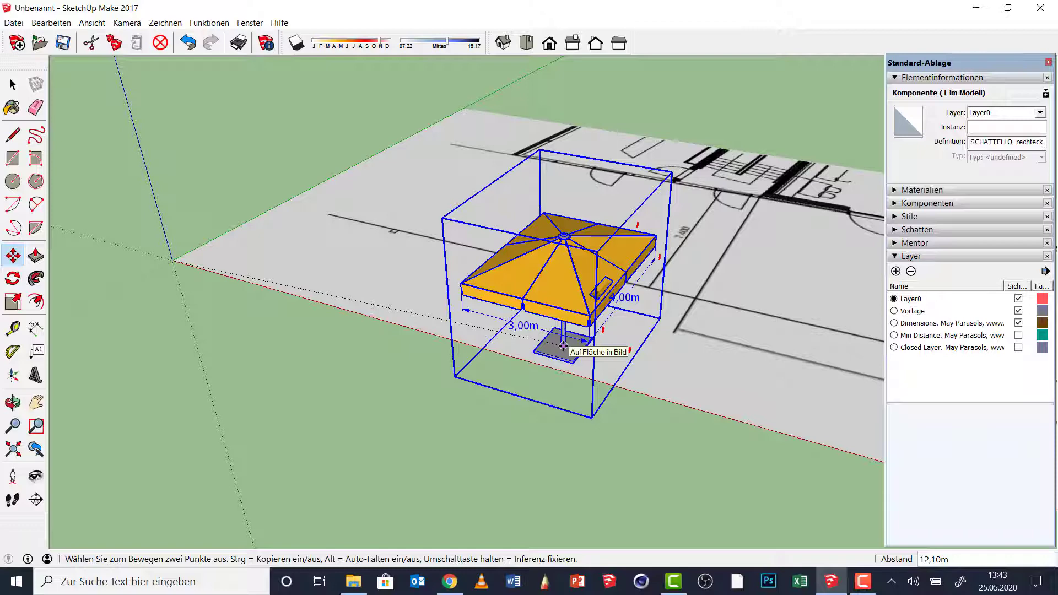
# Cancel the move with Esc so the parasol returns beside the plan's corner
pyautogui.press('Escape')
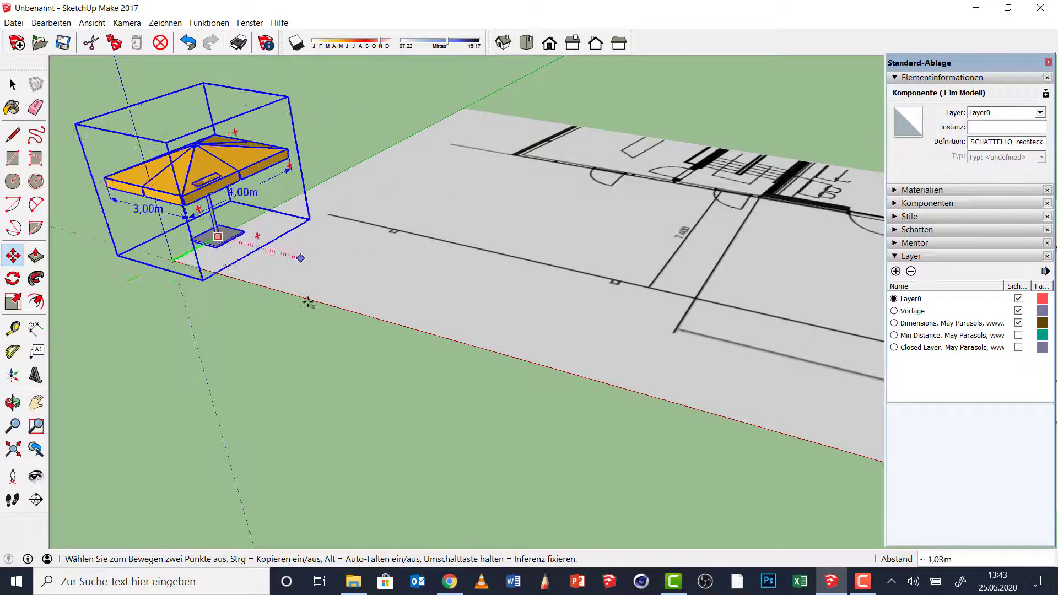
pyautogui.press('Escape')
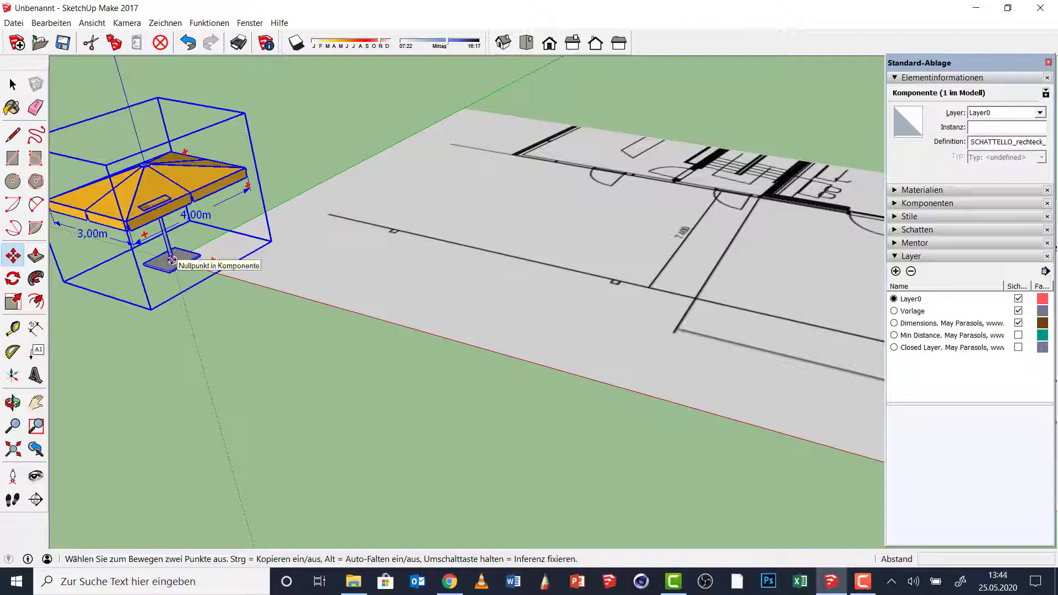
# Move the parasol from its origin point exactly 12 m along the red axis
pyautogui.click(172, 260)
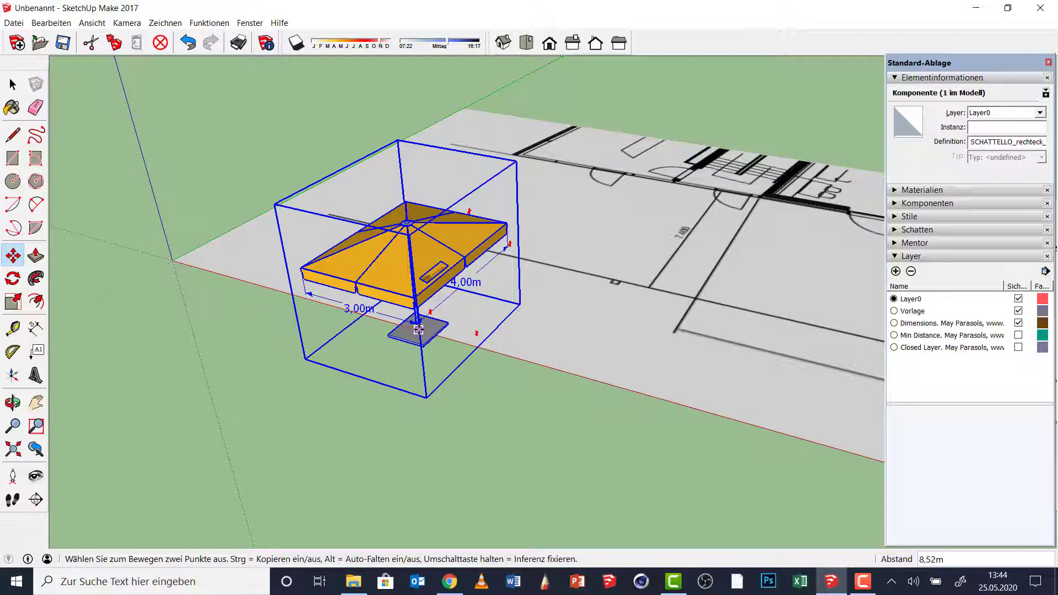
pyautogui.write('9')
pyautogui.press('Return')
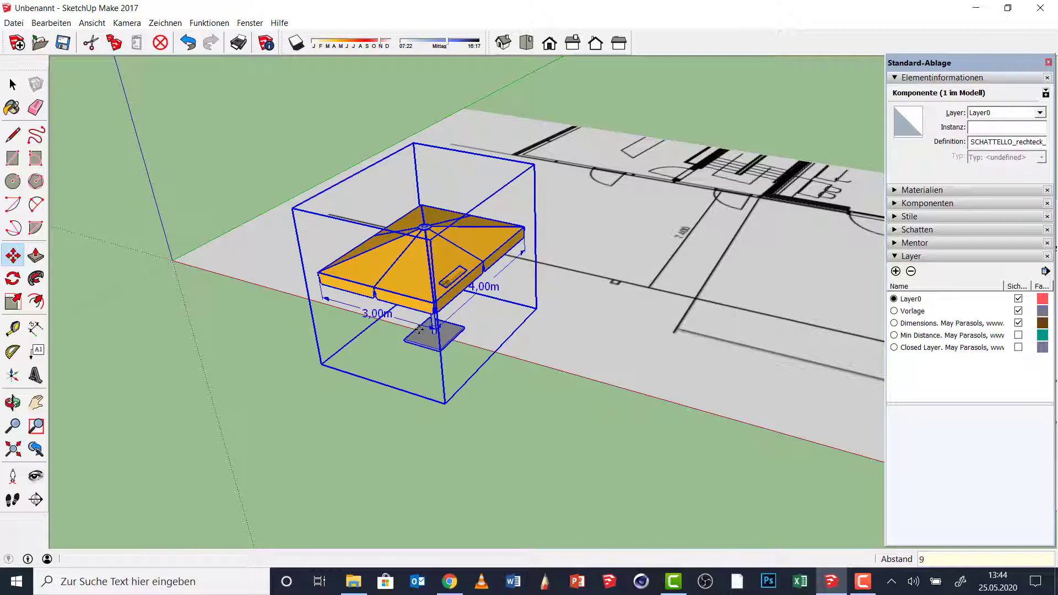
pyautogui.press('Return')
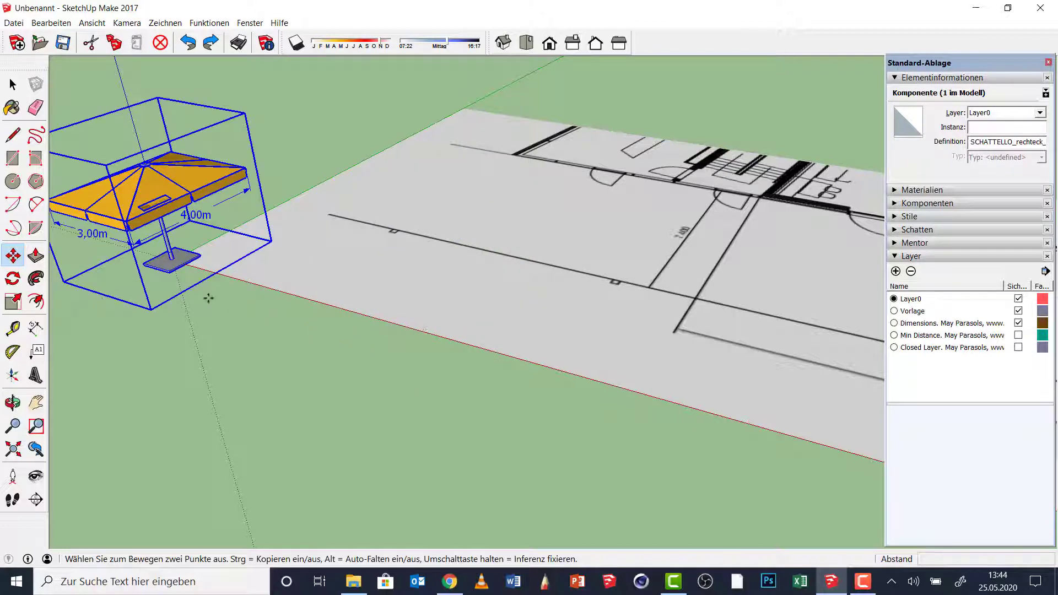
pyautogui.click(169, 256)
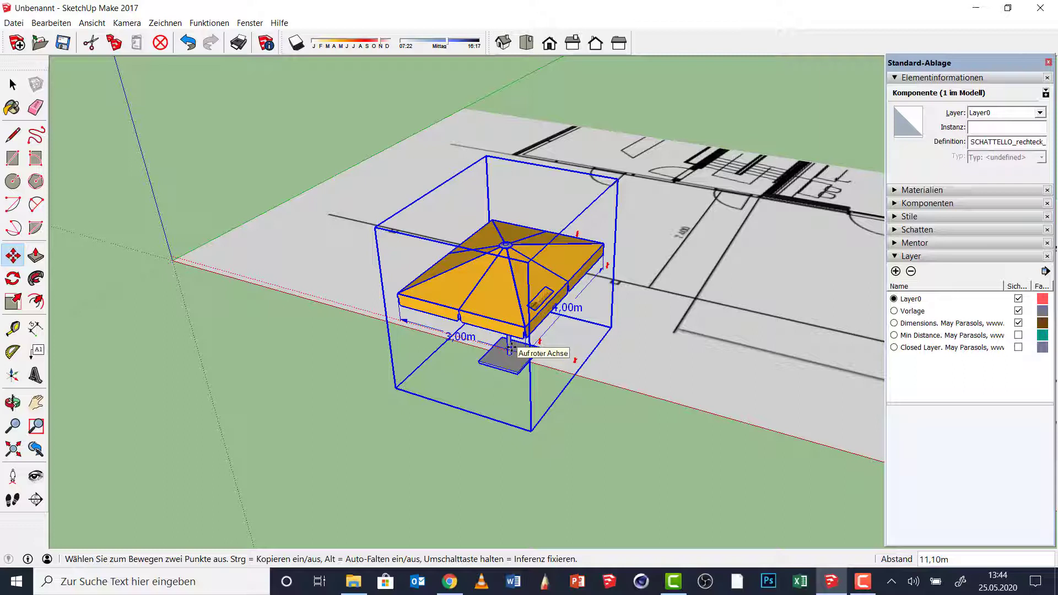
pyautogui.click(511, 348)
pyautogui.write('12')
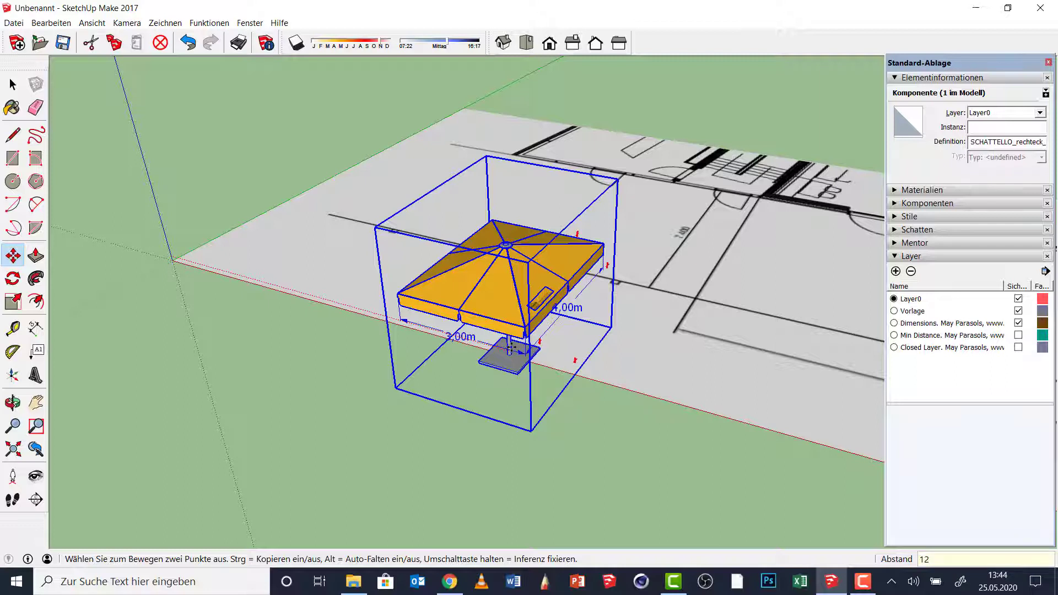
pyautogui.press('Return')
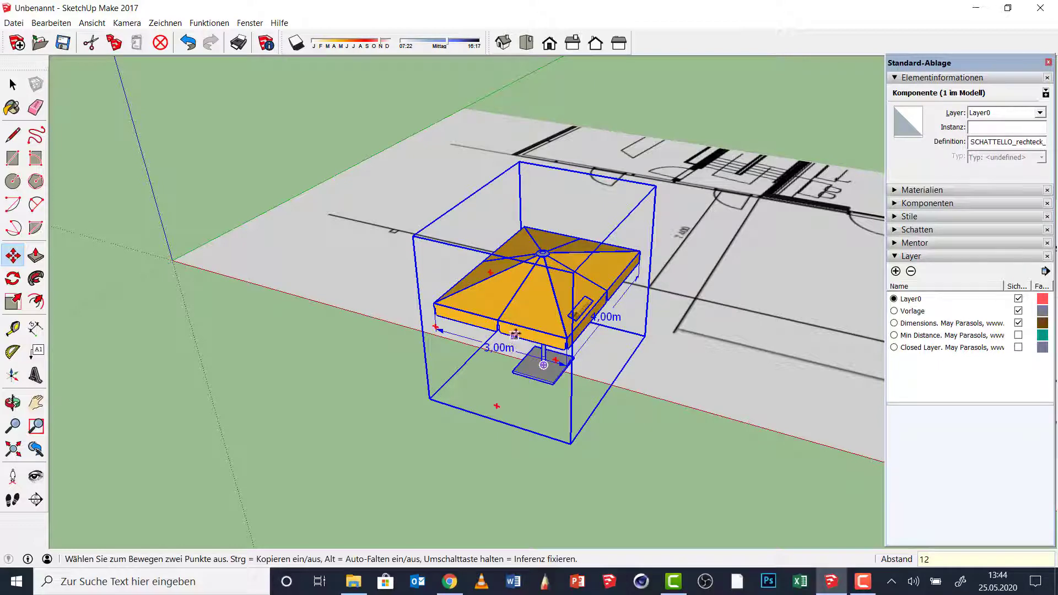
pyautogui.moveTo(567, 343)
pyautogui.mouseDown(button='middle')
pyautogui.moveTo(464, 266)
pyautogui.moveTo(549, 297)
pyautogui.moveTo(449, 278)
pyautogui.mouseUp(button='middle')
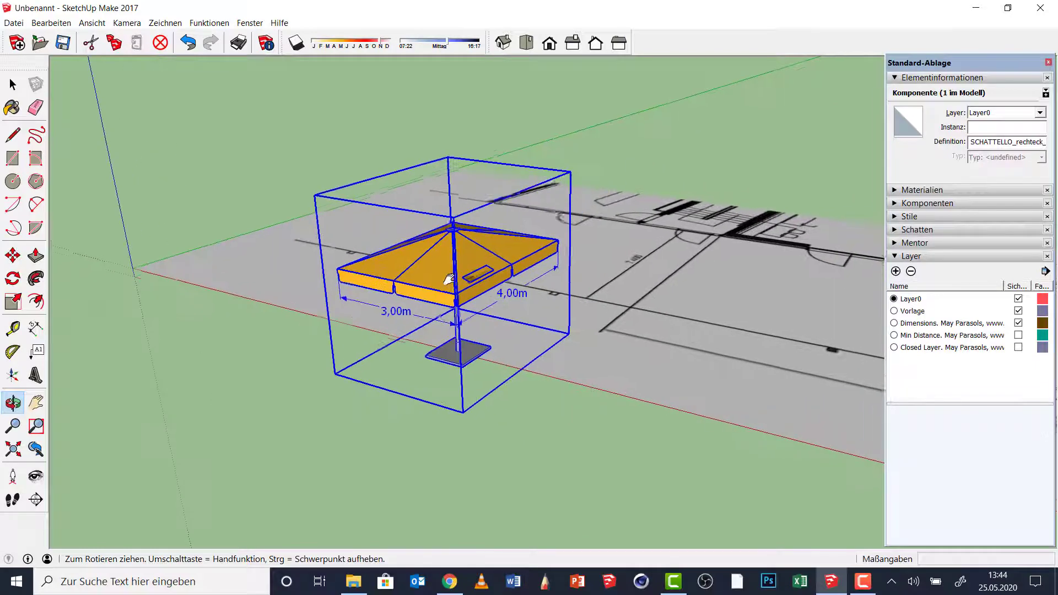